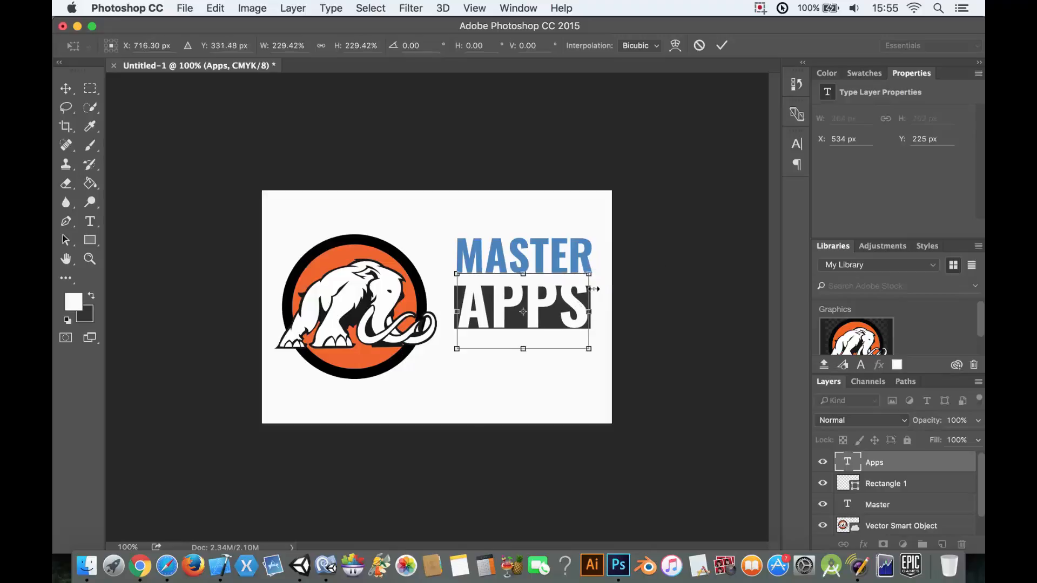
- Nudge the APPS text down to Y 237 px over the dark rectangle and apply the transformation
{"action": "key", "text": "Down"}
{"action": "key", "text": "Down"}
{"action": "key", "text": "Down"}
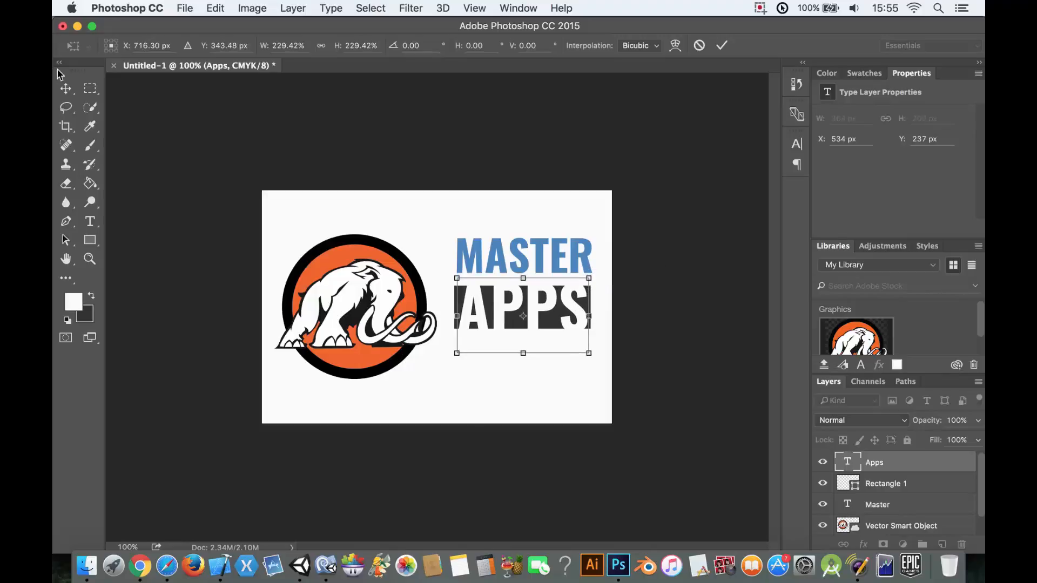
{"action": "left_click", "coordinate": [65, 88]}
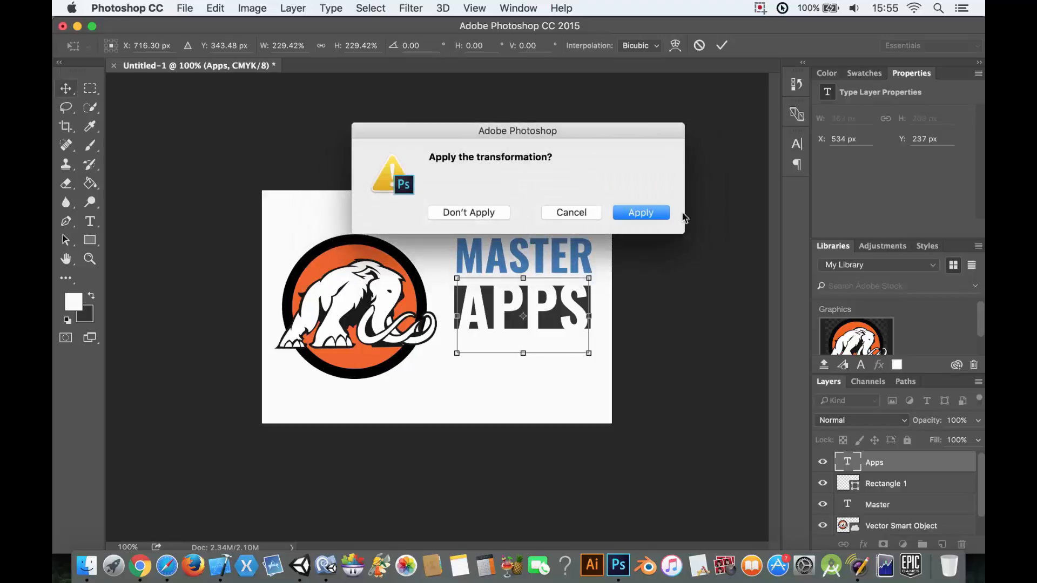
{"action": "left_click", "coordinate": [654, 213]}
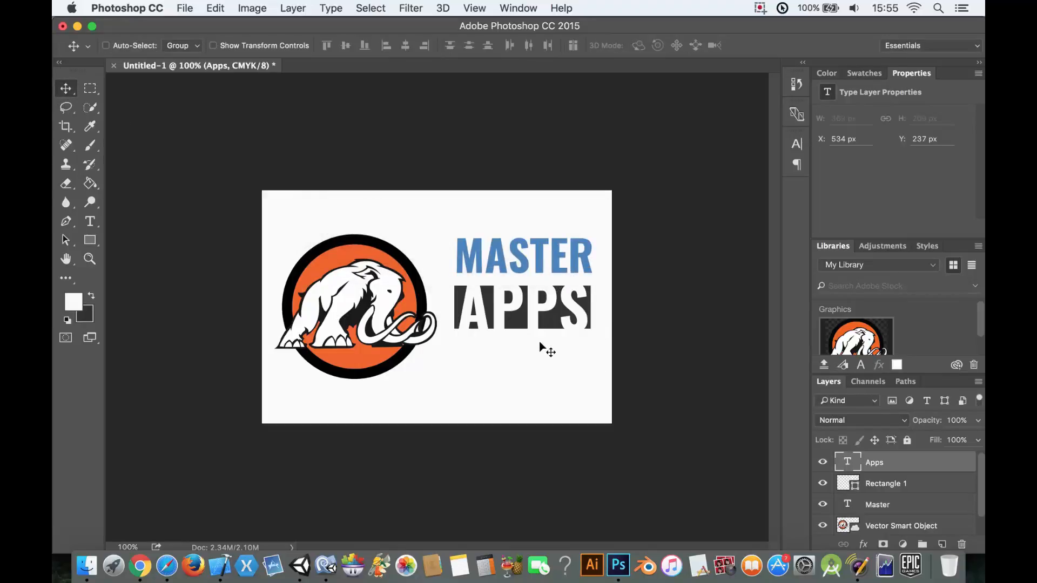
{"action": "key", "text": "t"}
{"action": "left_click", "coordinate": [462, 366]}
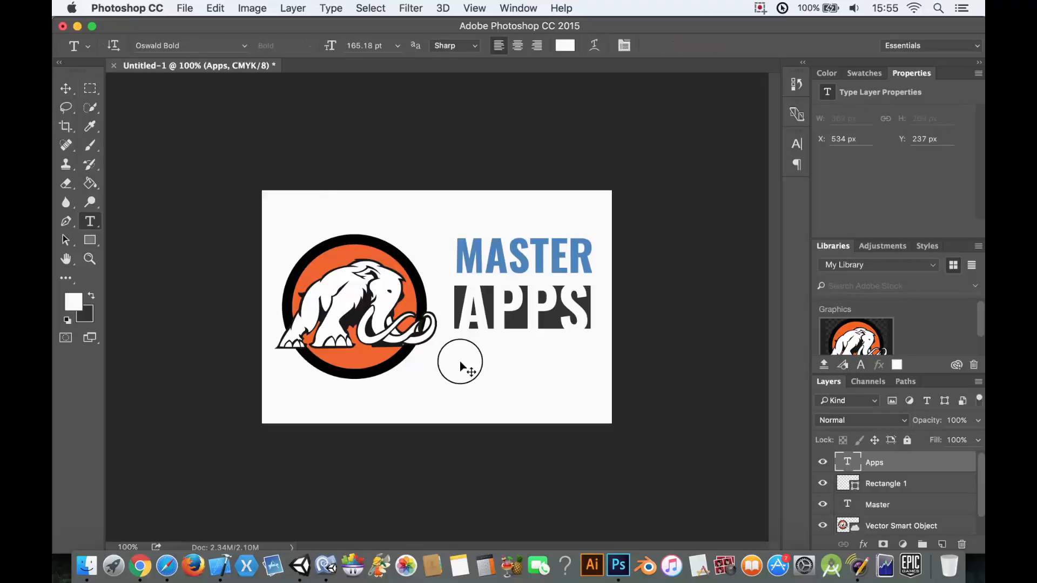
{"action": "type", "text": "M"}
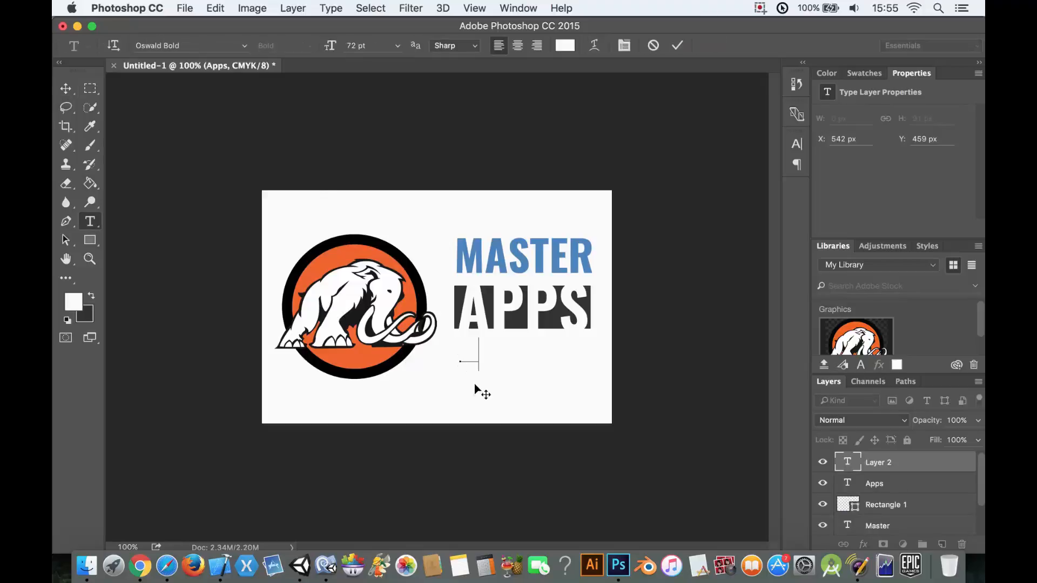
{"action": "type", "text": "am"}
{"action": "key", "text": "Escape"}
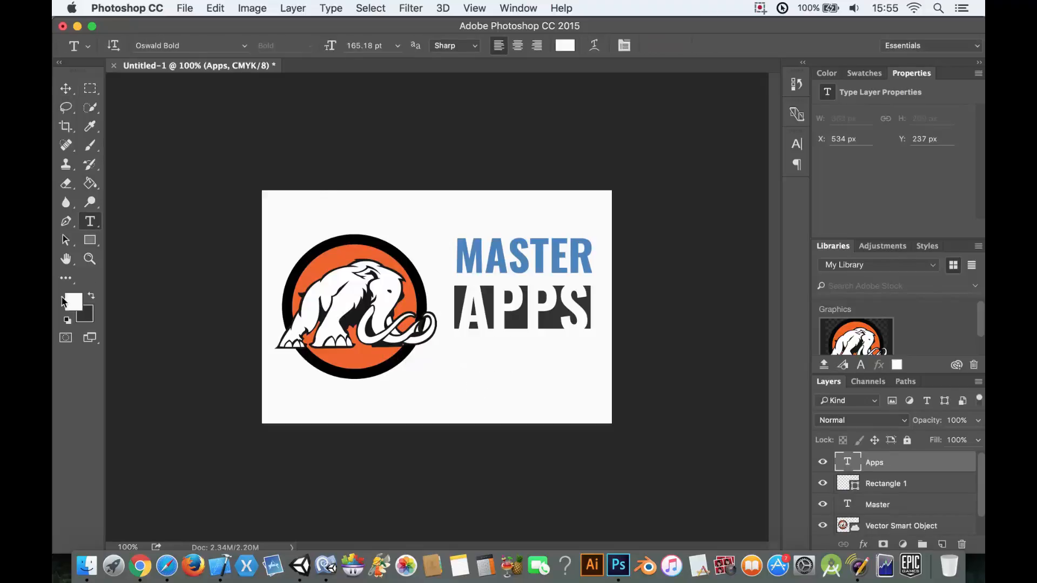
- Add the dark text "MAKE MONEY" in 72 pt Oswald Bold and place it directly beneath the APPS rectangle
{"action": "left_click", "coordinate": [91, 298]}
{"action": "left_click", "coordinate": [465, 369]}
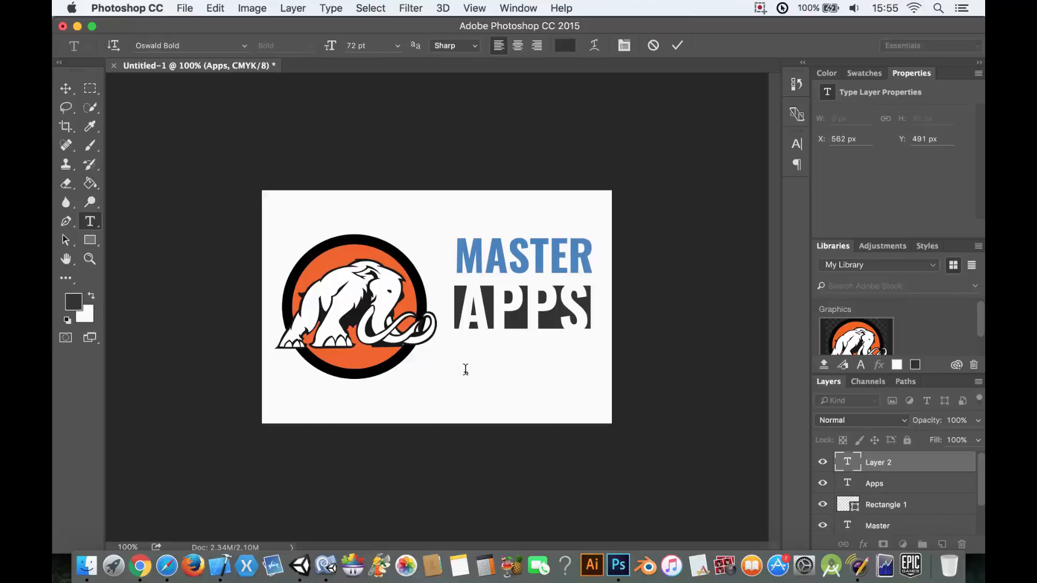
{"action": "type", "text": "MAKE MONEY"}
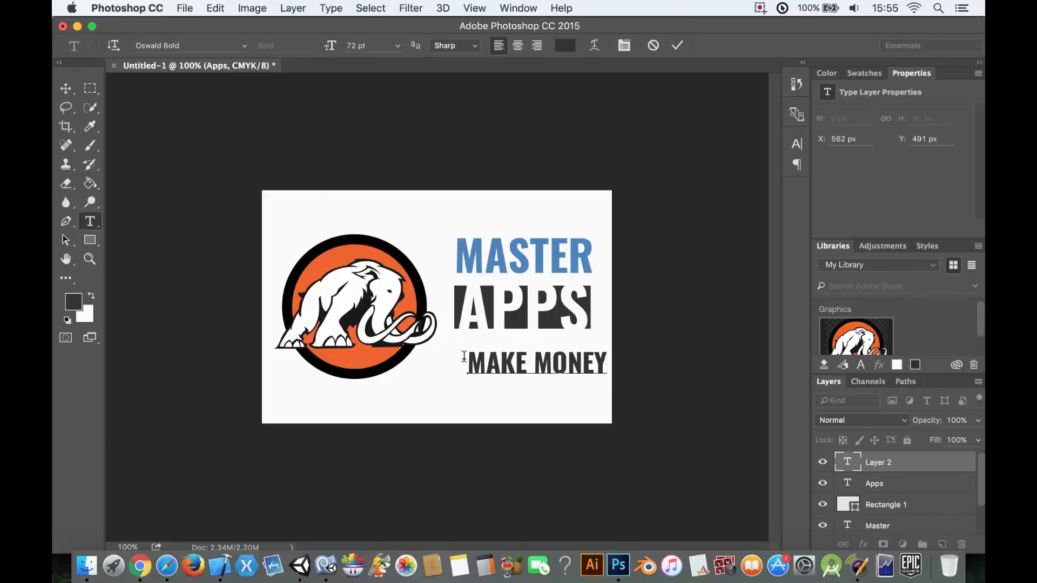
{"action": "left_click_drag", "start_coordinate": [597, 407], "coordinate": [591, 387]}
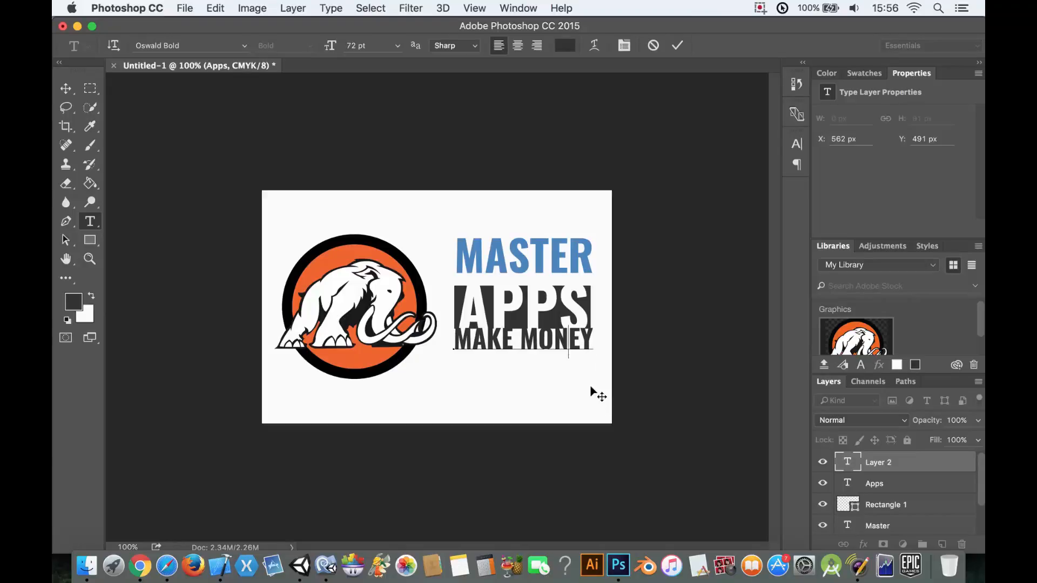
{"action": "left_click", "coordinate": [65, 88]}
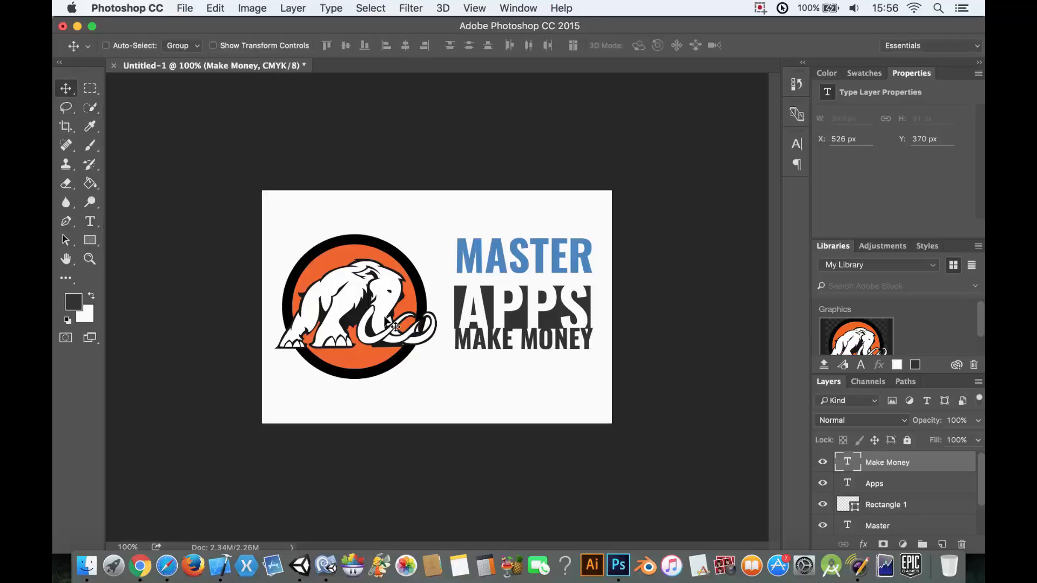
- Nudge the MAKE MONEY text left to X 523 px to line up with the rectangle's left edge
{"action": "left_click", "coordinate": [132, 545]}
{"action": "double_click", "coordinate": [132, 545]}
{"action": "left_click_drag", "start_coordinate": [133, 545], "coordinate": [109, 547]}
{"action": "key", "text": "BackSpace"}
{"action": "type", "text": "3"}
{"action": "key", "text": "Return"}
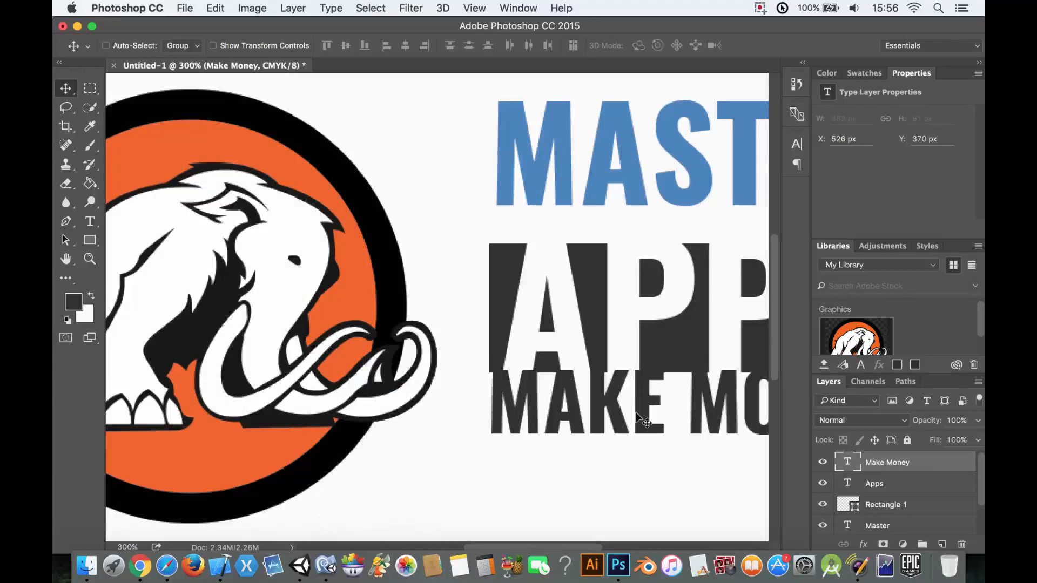
{"action": "key", "text": "Left"}
{"action": "key", "text": "Left"}
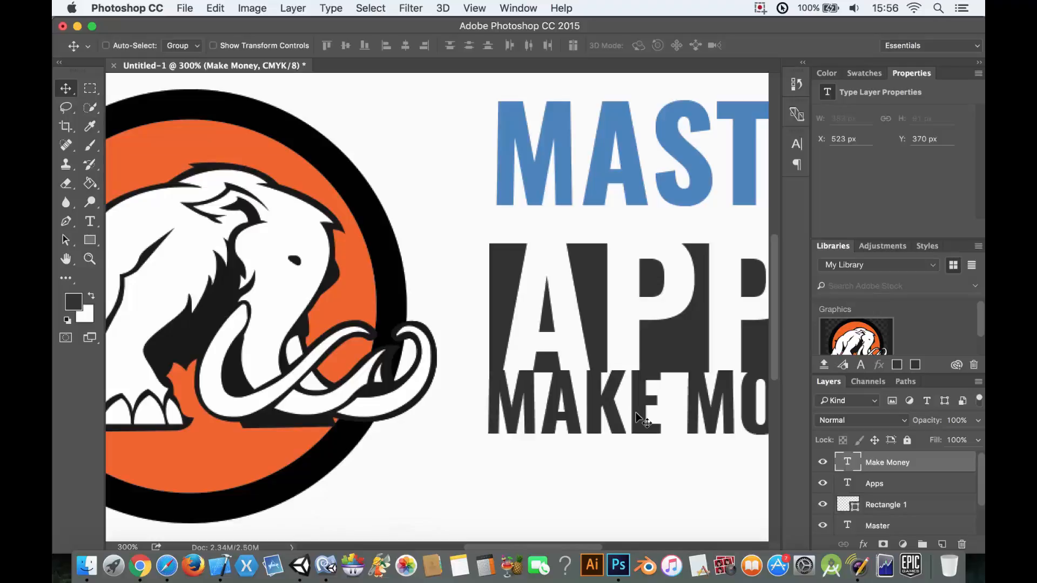
- Scale the MAKE MONEY text proportionally to about 99.1% so its width fits the rectangle
{"action": "left_click_drag", "start_coordinate": [579, 549], "coordinate": [616, 550]}
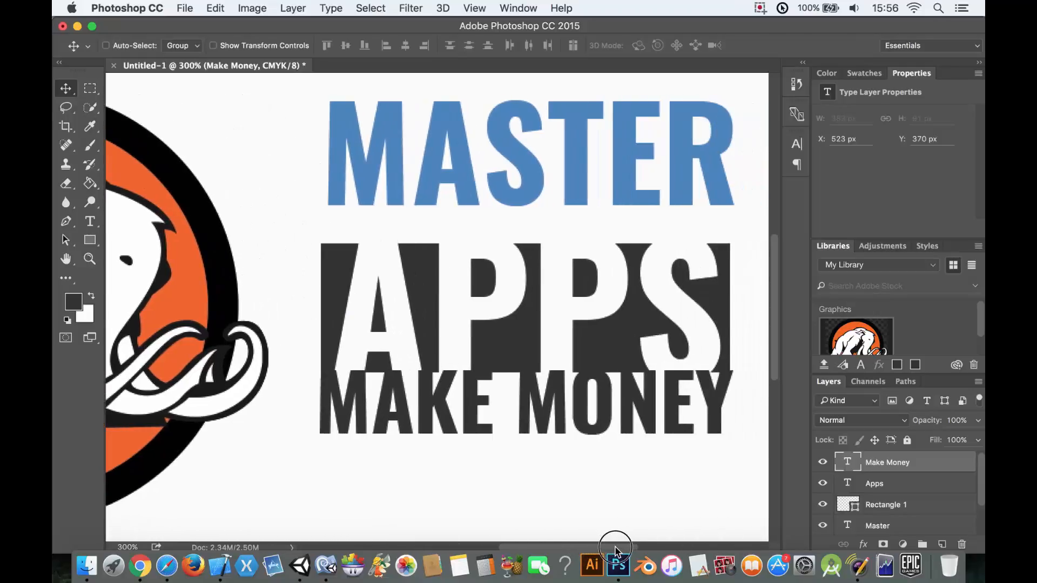
{"action": "left_click", "coordinate": [223, 6]}
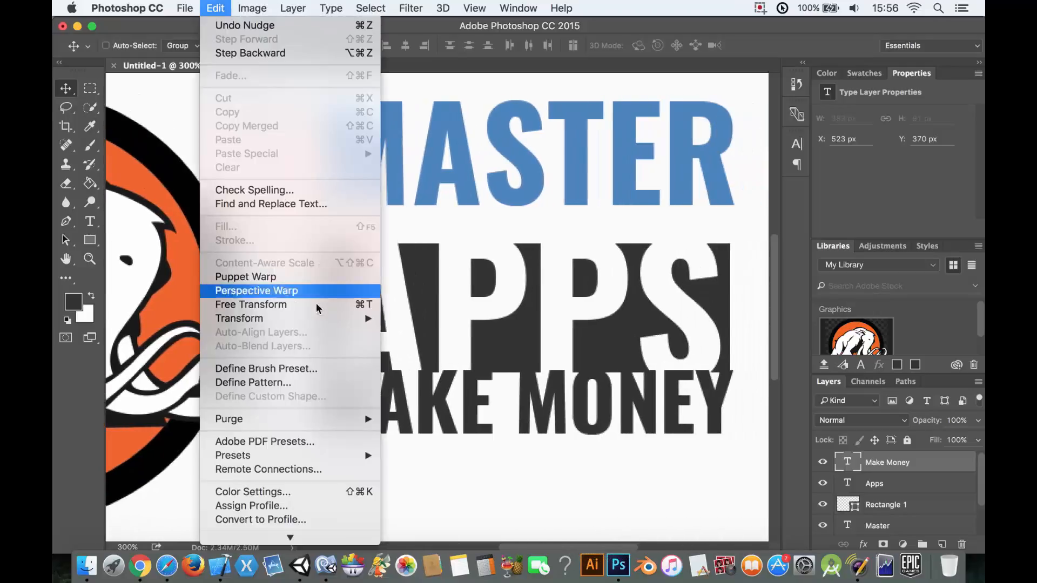
{"action": "mouse_move", "coordinate": [329, 320]}
{"action": "left_click", "coordinate": [497, 341]}
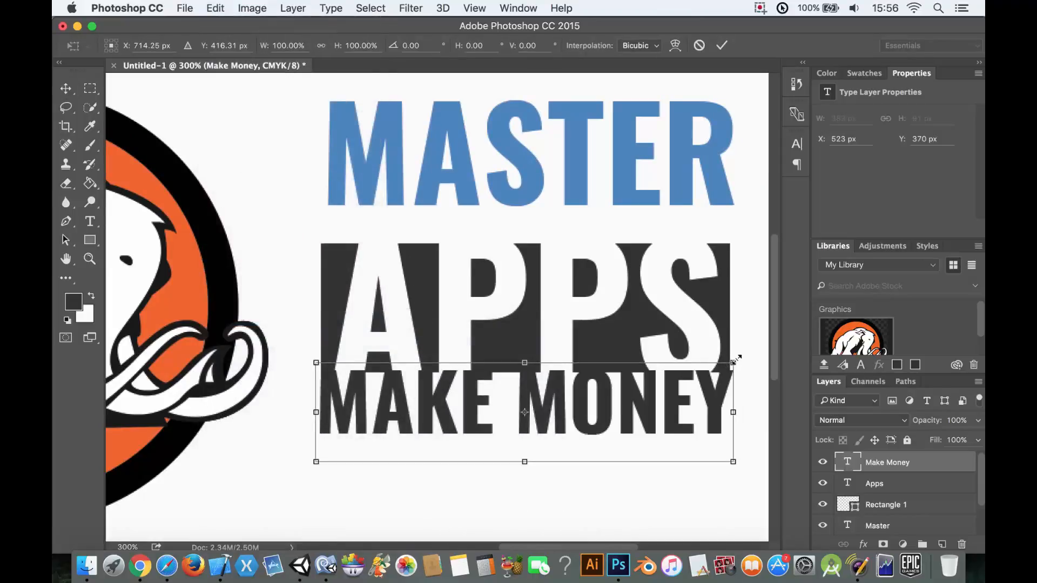
{"action": "left_click_drag", "start_coordinate": [735, 359], "coordinate": [732, 361]}
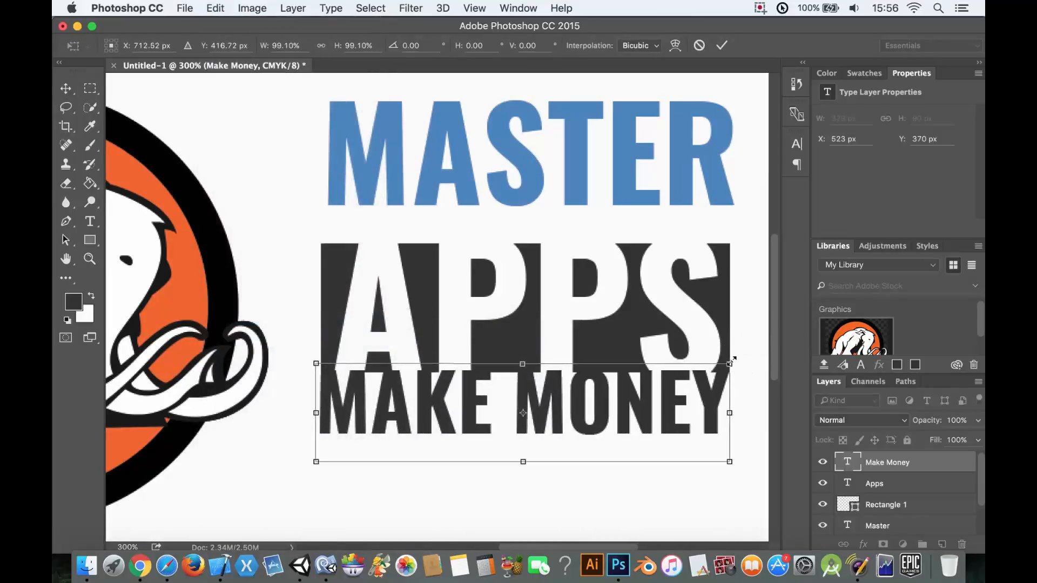
{"action": "key", "text": "Return"}
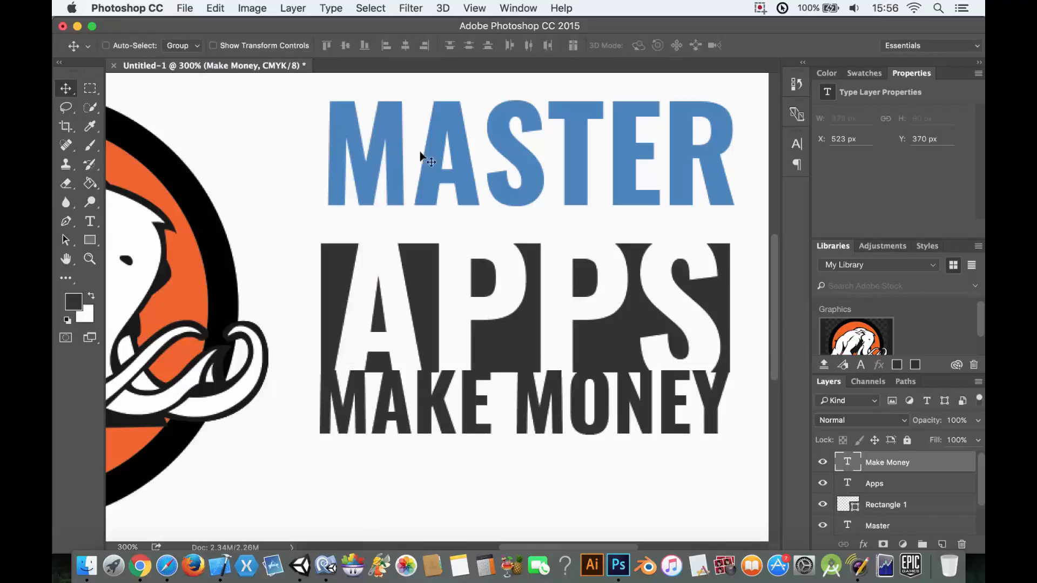
- Move the MASTER text down onto the rectangle's top edge at X 522 px and put its layer directly above Apps
{"action": "left_click", "coordinate": [877, 525]}
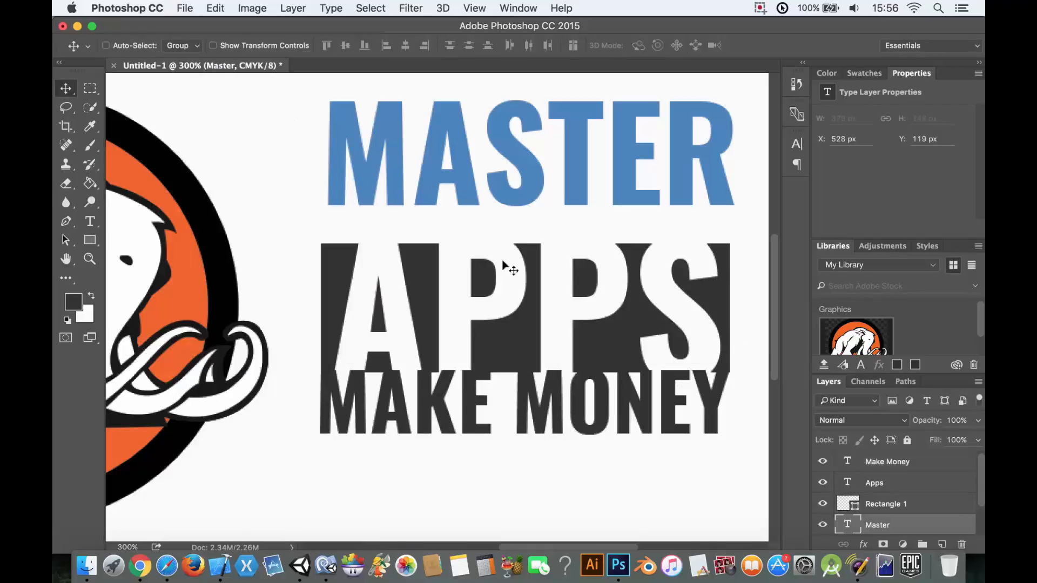
{"action": "left_click_drag", "start_coordinate": [534, 150], "coordinate": [527, 186]}
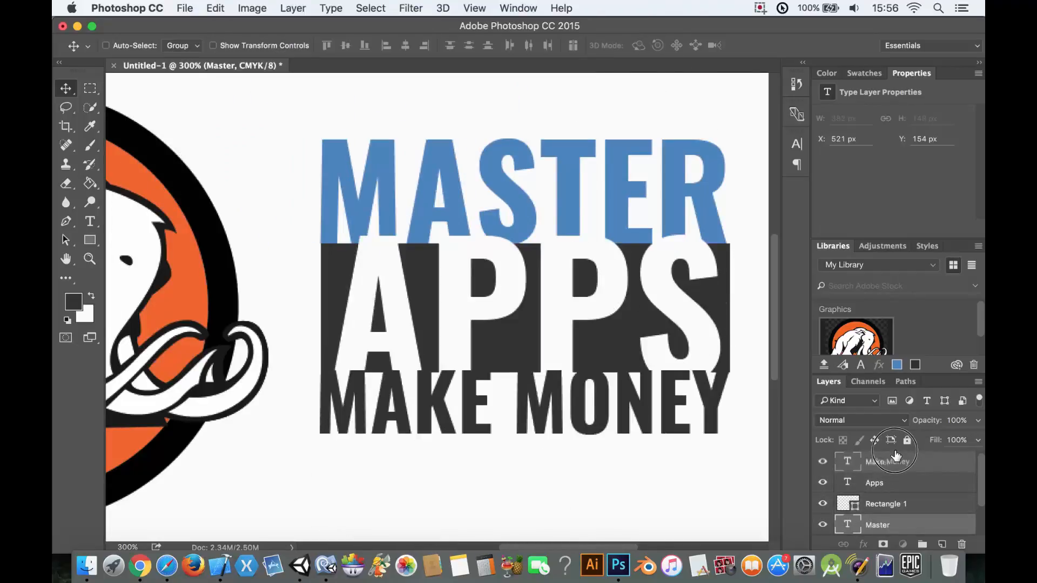
{"action": "left_click_drag", "start_coordinate": [897, 526], "coordinate": [899, 479]}
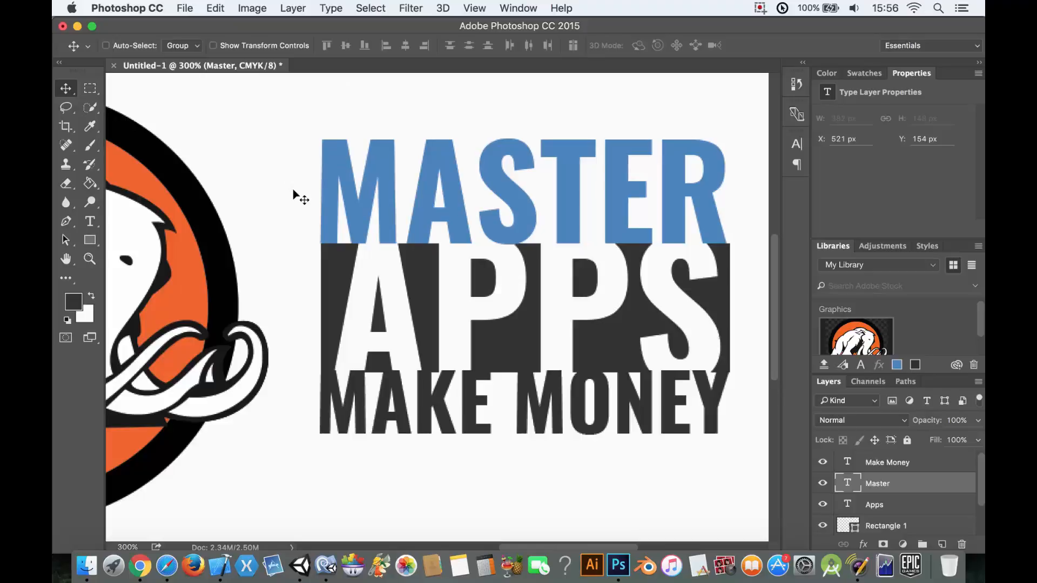
{"action": "key", "text": "Right"}
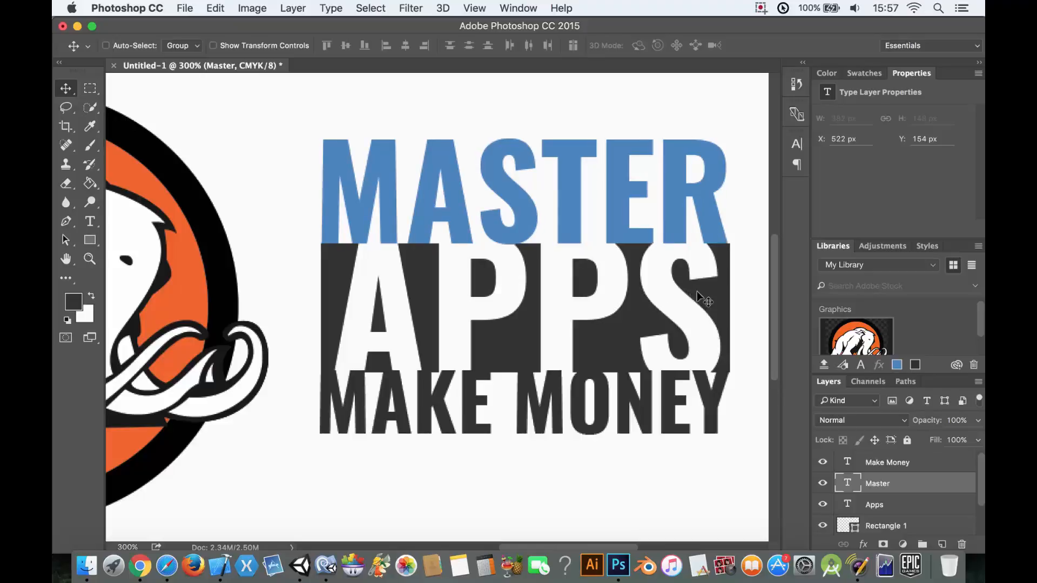
- Scale the MASTER text up slightly to match the rectangle's width and nudge it left to X 520 px
{"action": "left_click", "coordinate": [208, 7]}
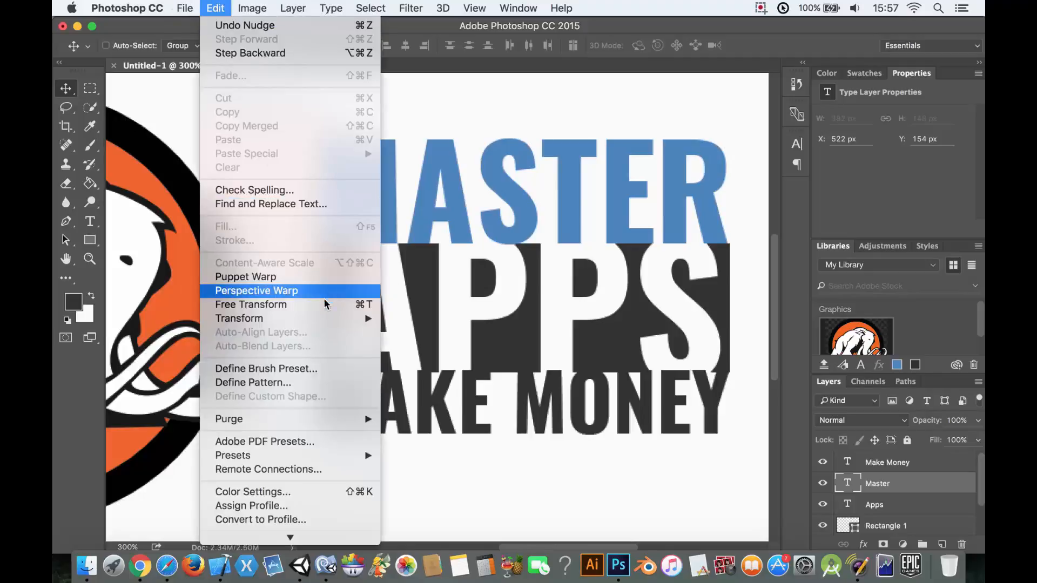
{"action": "mouse_move", "coordinate": [326, 319]}
{"action": "left_click", "coordinate": [417, 342]}
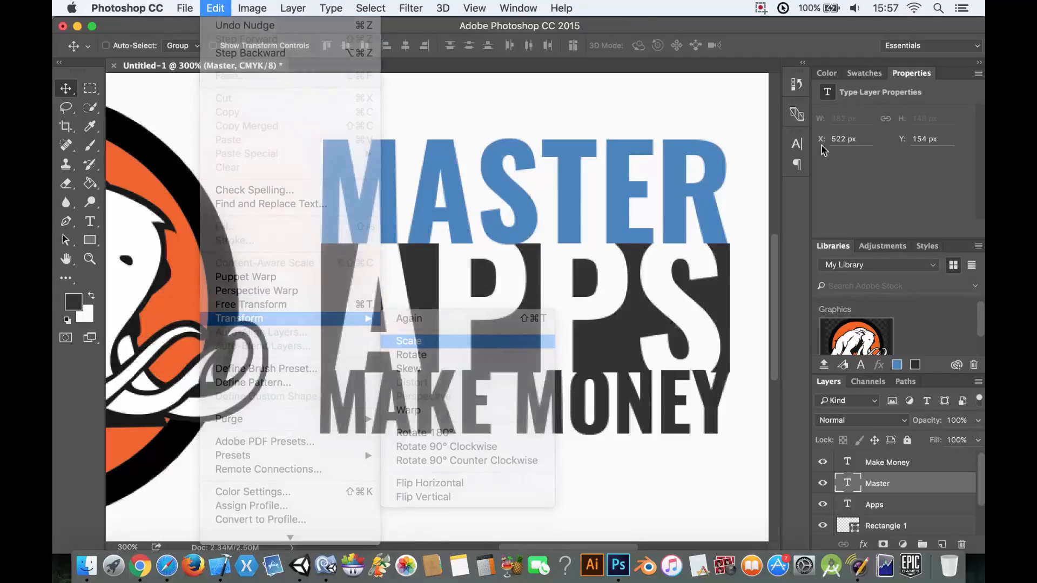
{"action": "left_click_drag", "start_coordinate": [732, 290], "coordinate": [735, 292]}
{"action": "key", "text": "Return"}
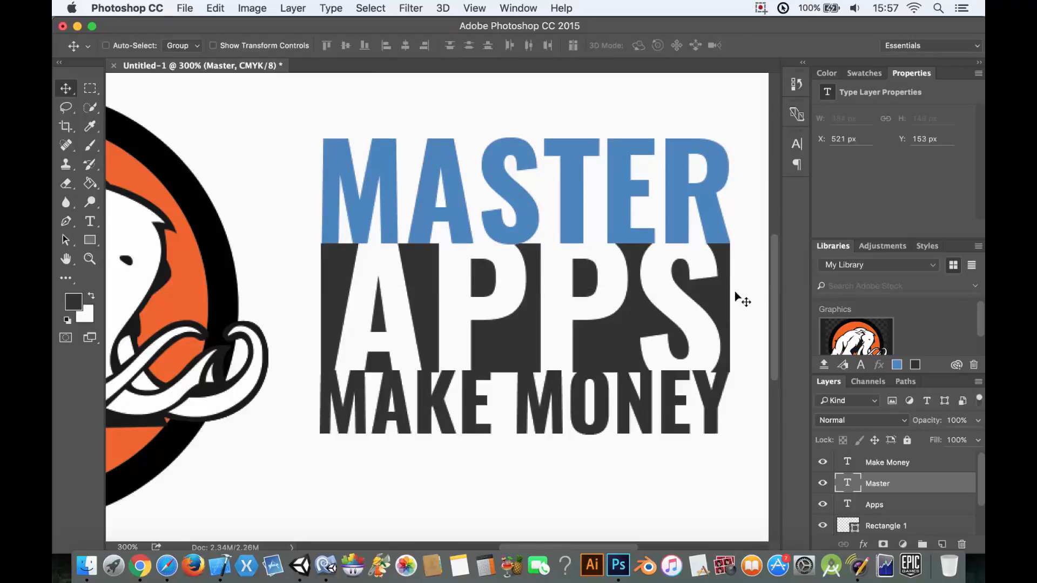
{"action": "key", "text": "Left"}
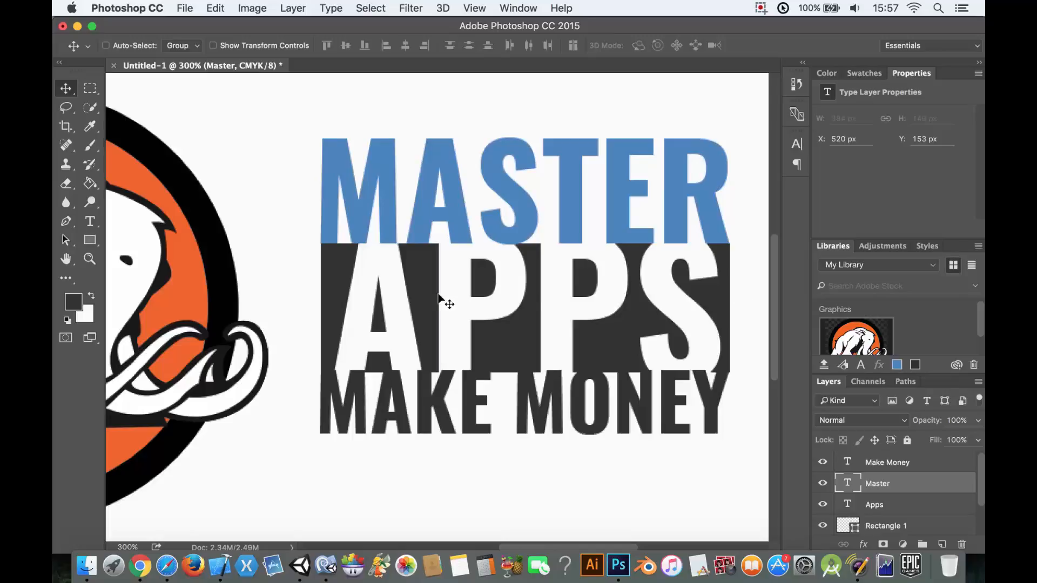
- Recolor the whole MASTER text to the dark gray 323232 sampled from the rectangle behind APPS
{"action": "key", "text": "t"}
{"action": "left_click", "coordinate": [516, 189]}
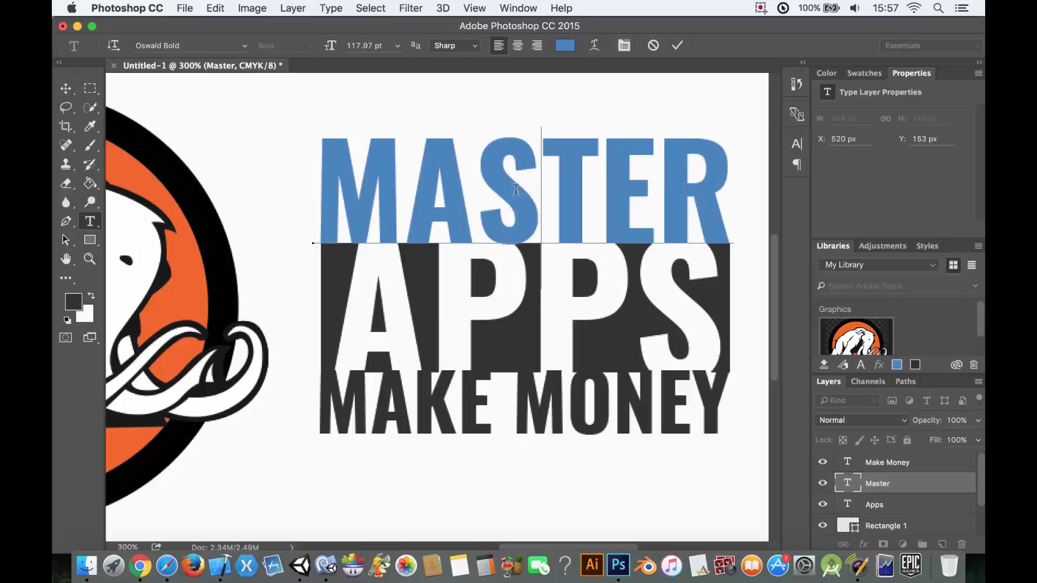
{"action": "key", "text": "ctrl+a"}
{"action": "left_click", "coordinate": [565, 45]}
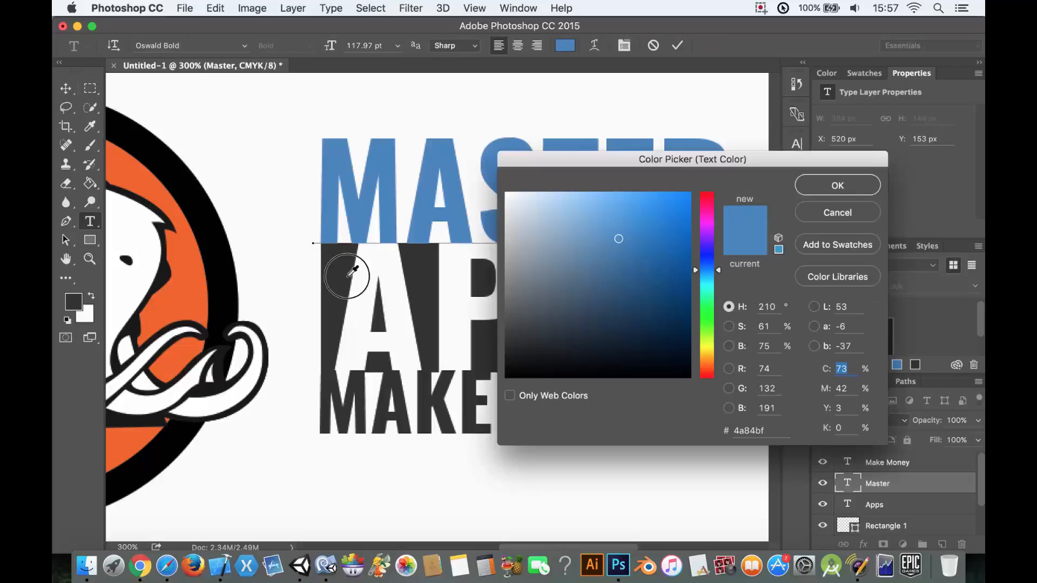
{"action": "left_click", "coordinate": [350, 273]}
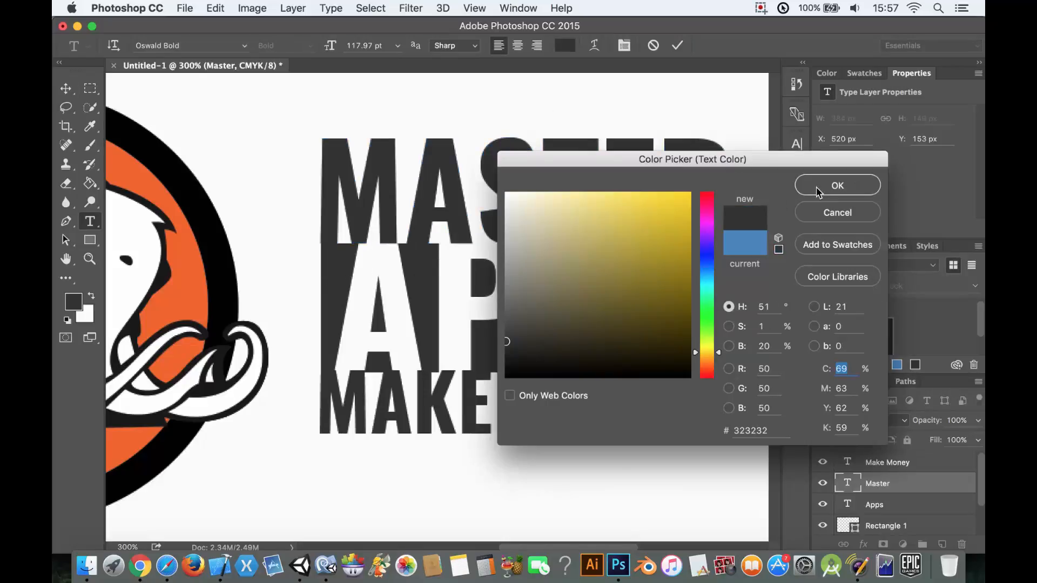
{"action": "left_click", "coordinate": [818, 189]}
{"action": "left_click", "coordinate": [66, 88]}
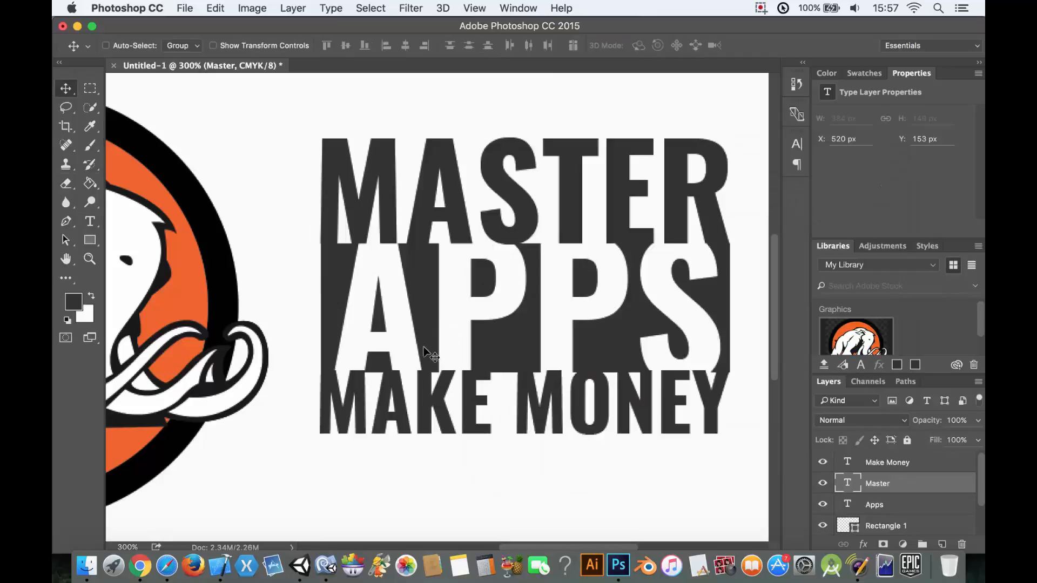
- Scale the Make Money, Master, Apps and Rectangle 1 layers together to about 109% and shift the block slightly down and left, closer to the emblem
{"action": "scroll", "coordinate": [427, 335], "scroll_direction": "down", "scroll_amount": 10}
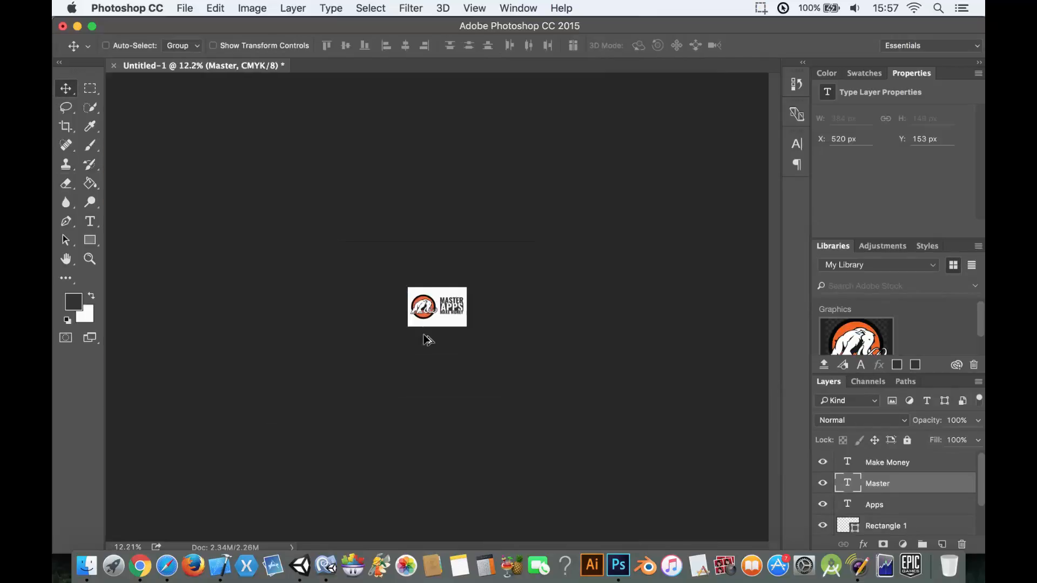
{"action": "scroll", "coordinate": [427, 339], "scroll_direction": "up", "scroll_amount": 8}
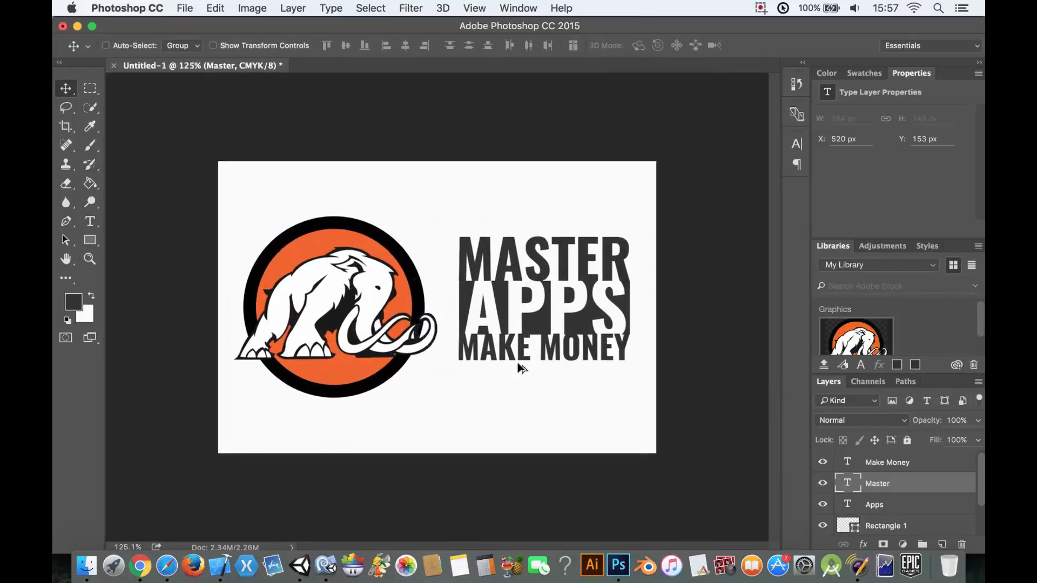
{"action": "left_click", "coordinate": [890, 525]}
{"action": "scroll", "coordinate": [892, 523], "scroll_direction": "down", "scroll_amount": 1}
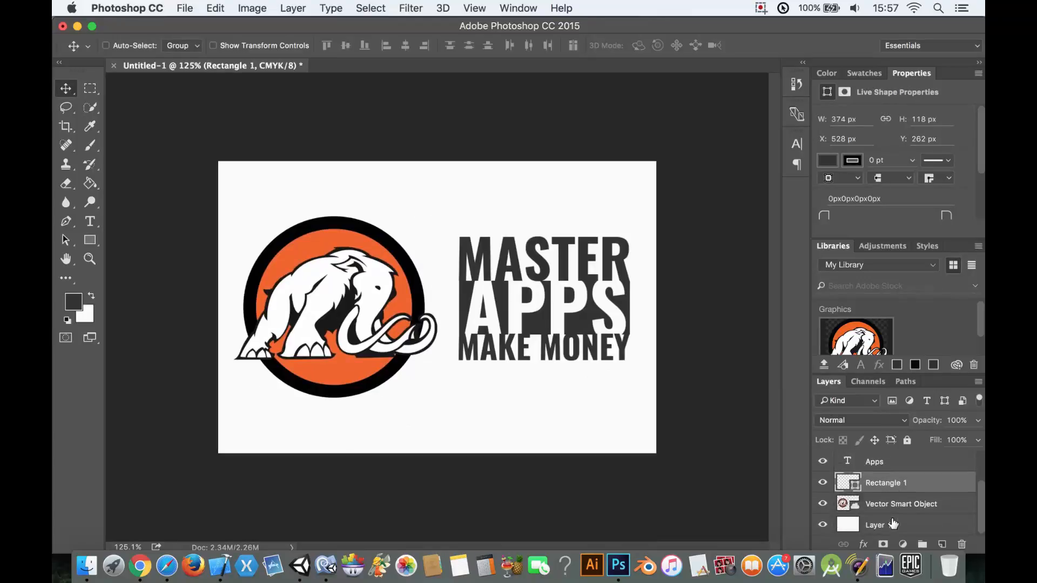
{"action": "scroll", "coordinate": [884, 510], "scroll_direction": "up", "scroll_amount": 3}
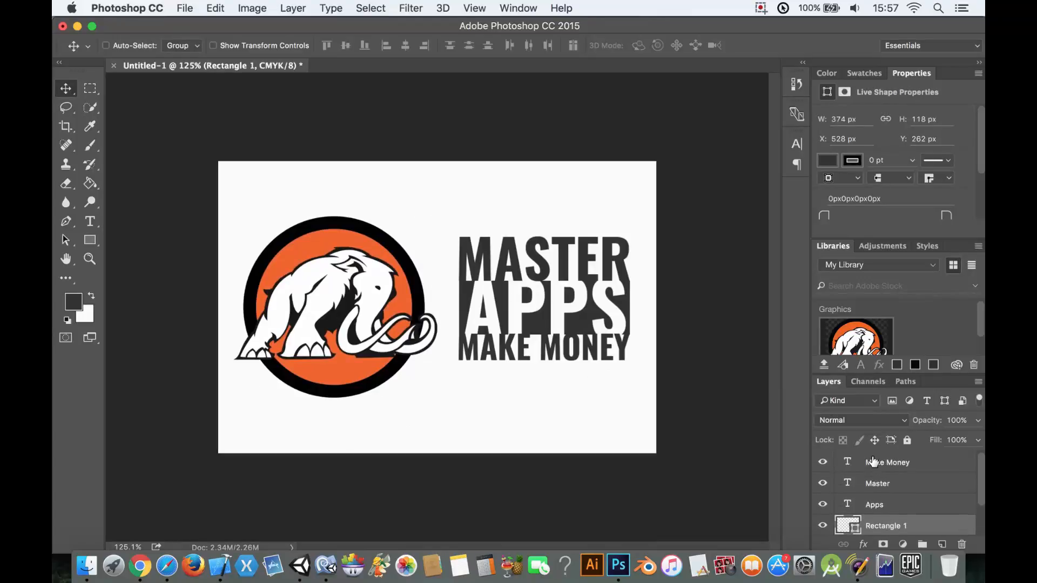
{"action": "left_click", "coordinate": [873, 462], "text": "shift"}
{"action": "left_click", "coordinate": [211, 7]}
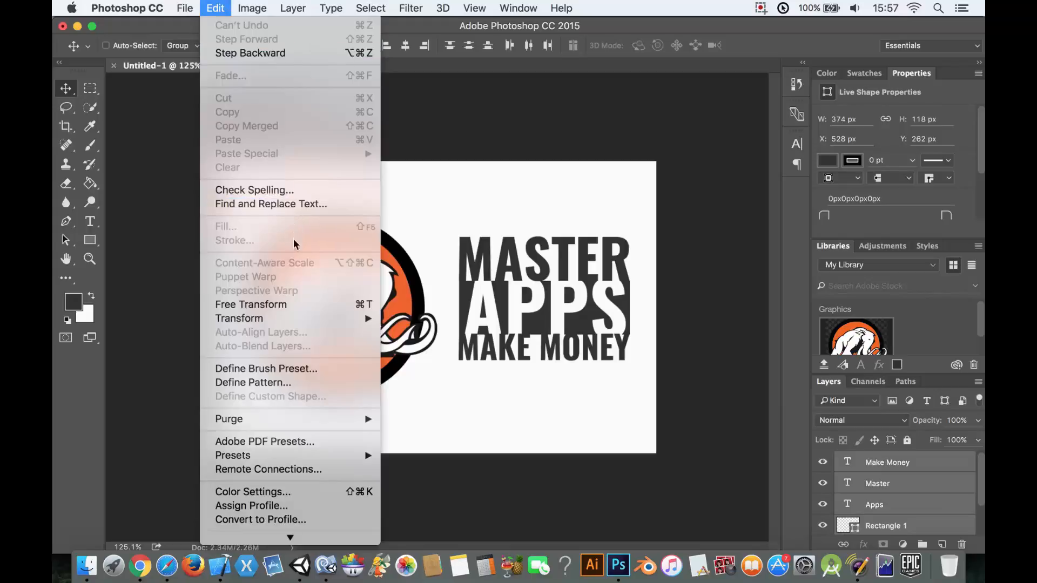
{"action": "mouse_move", "coordinate": [324, 318]}
{"action": "left_click", "coordinate": [440, 338]}
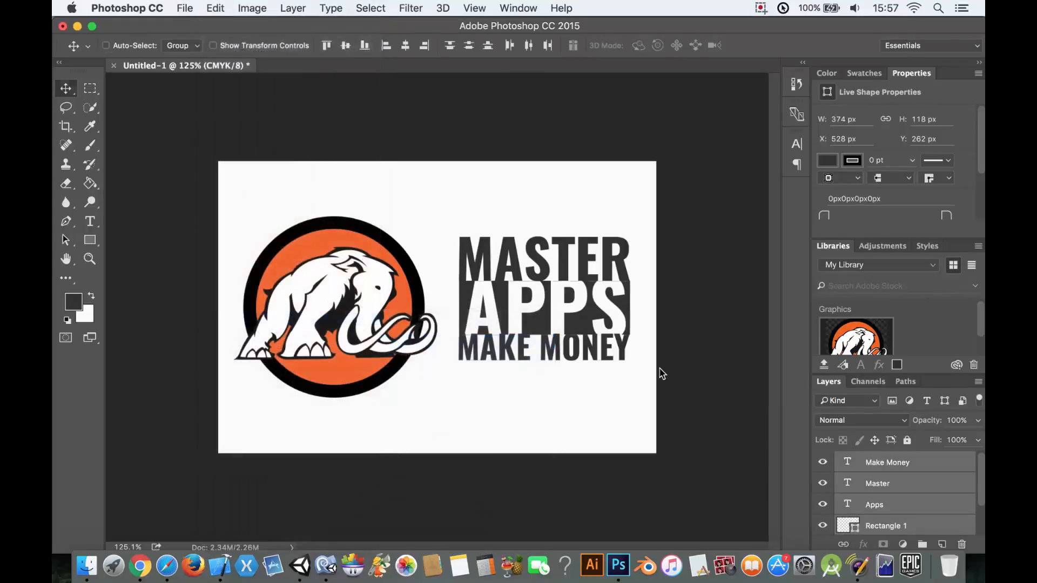
{"action": "left_click_drag", "start_coordinate": [641, 370], "coordinate": [649, 375]}
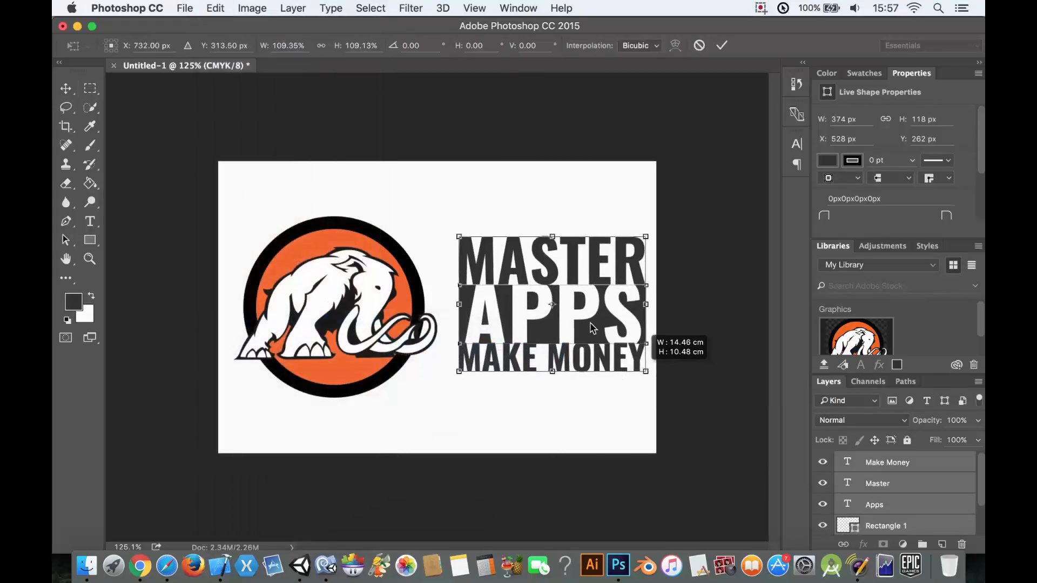
{"action": "mouse_move", "coordinate": [588, 324]}
{"action": "left_mouse_down"}
{"action": "mouse_move", "coordinate": [586, 344]}
{"action": "mouse_move", "coordinate": [578, 334]}
{"action": "left_mouse_up"}
{"action": "left_click", "coordinate": [66, 88]}
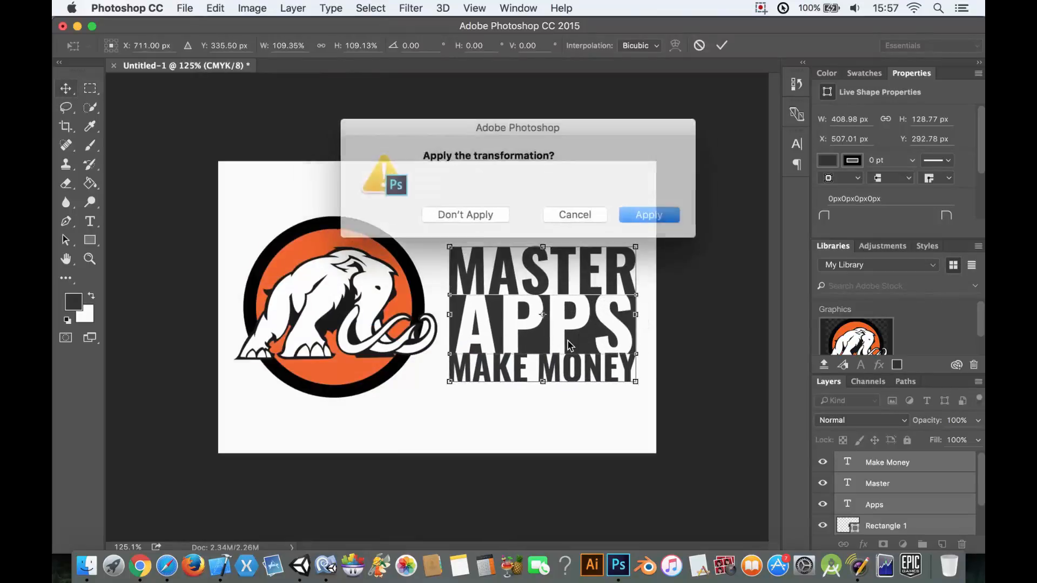
{"action": "left_click", "coordinate": [642, 219]}
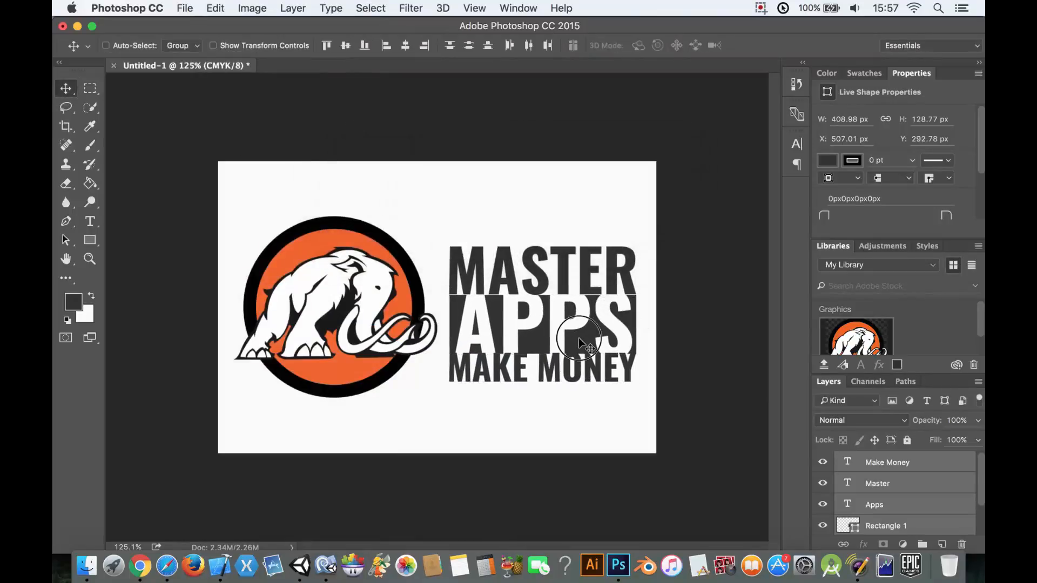
- Move the whole text block up beside the mammoth's tusks, placing its rectangle at about X 489 px, Y 227 px
{"action": "left_click_drag", "start_coordinate": [579, 338], "coordinate": [558, 315]}
{"action": "key", "text": "Right"}
{"action": "key", "text": "Right"}
{"action": "key", "text": "Right"}
{"action": "key", "text": "Right"}
{"action": "key", "text": "Right"}
{"action": "key", "text": "Right"}
{"action": "key", "text": "Right"}
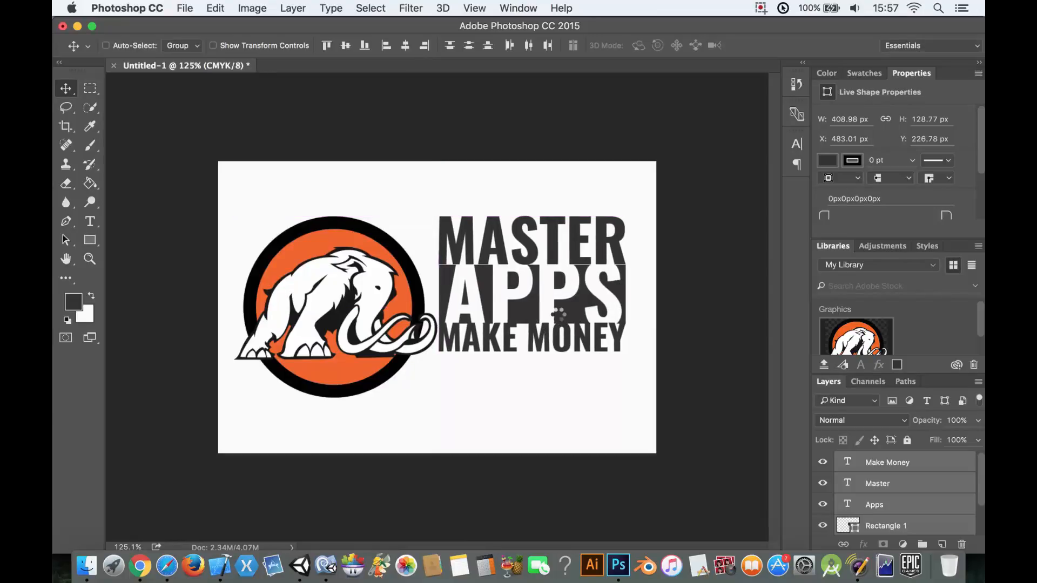
{"action": "key", "text": "Right"}
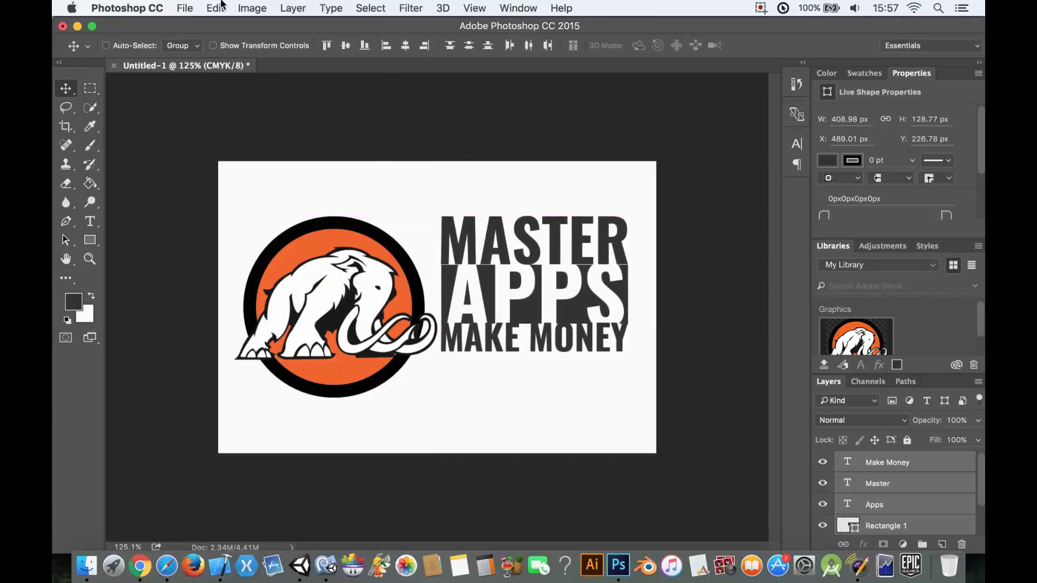
- Enlarge the whole text block from its lower outer corner so its rectangle is about 448 px wide and 141 px high
{"action": "left_click", "coordinate": [220, 5]}
{"action": "left_click", "coordinate": [689, 362]}
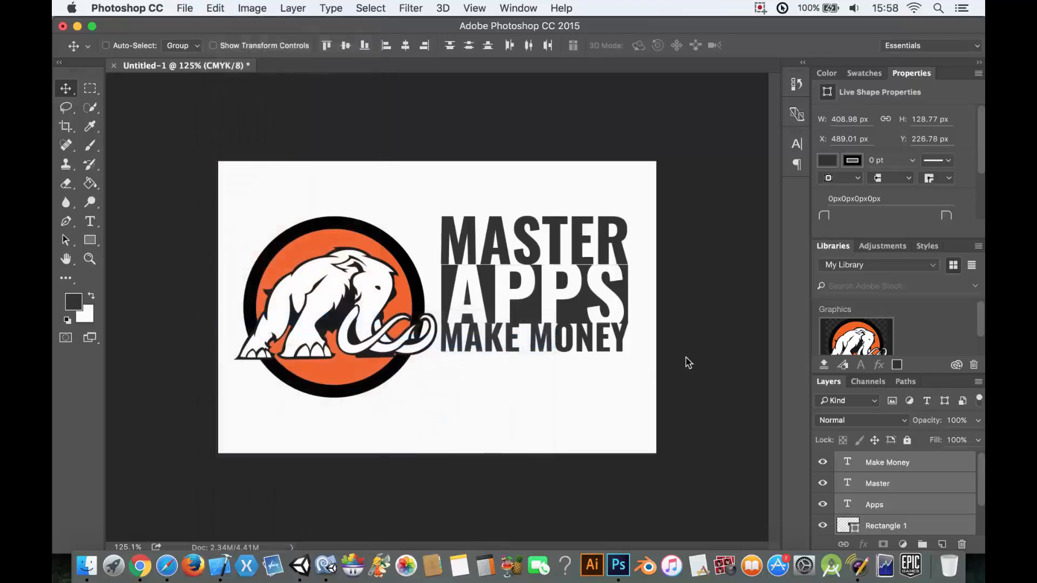
{"action": "key", "text": "ctrl+t"}
{"action": "left_click_drag", "start_coordinate": [629, 353], "coordinate": [643, 371]}
{"action": "key", "text": "Return"}
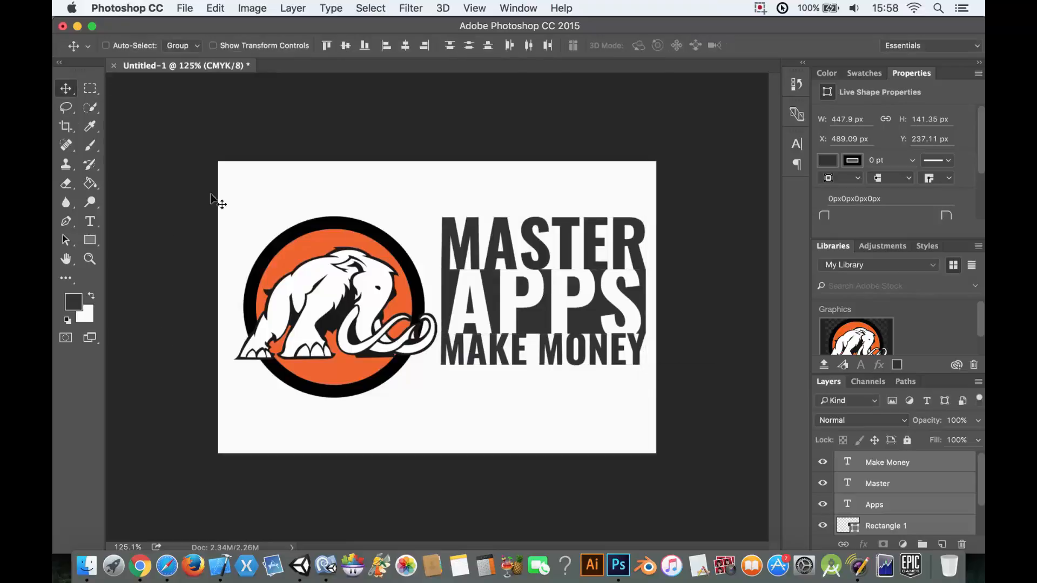
- Move the enlarged text block down to center it beside the emblem, with its rectangle at about X 494 px, Y 273 px
{"action": "left_click_drag", "start_coordinate": [559, 270], "coordinate": [553, 286]}
{"action": "key", "text": "Right"}
{"action": "key", "text": "Right"}
{"action": "key", "text": "Right"}
{"action": "key", "text": "Right"}
{"action": "key", "text": "Right"}
{"action": "key", "text": "Right"}
{"action": "key", "text": "Right"}
{"action": "key", "text": "Right"}
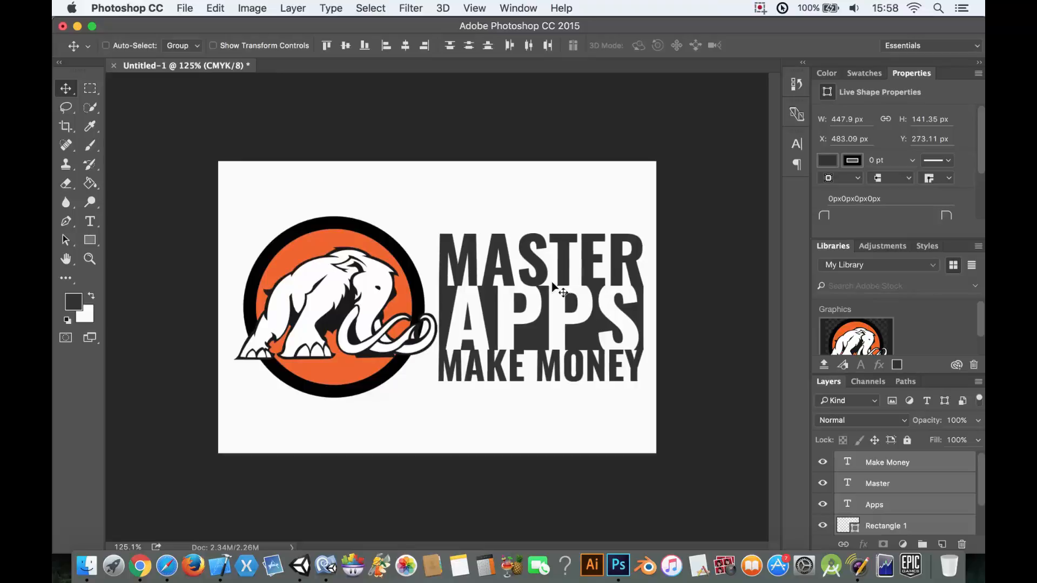
{"action": "key", "text": "Right"}
{"action": "key", "text": "Right"}
{"action": "key", "text": "Right"}
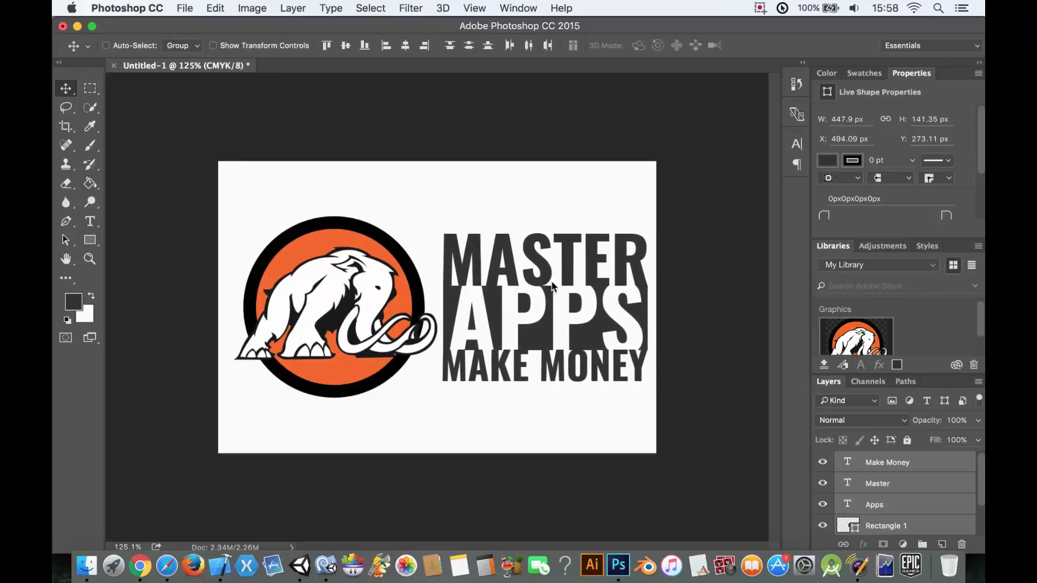